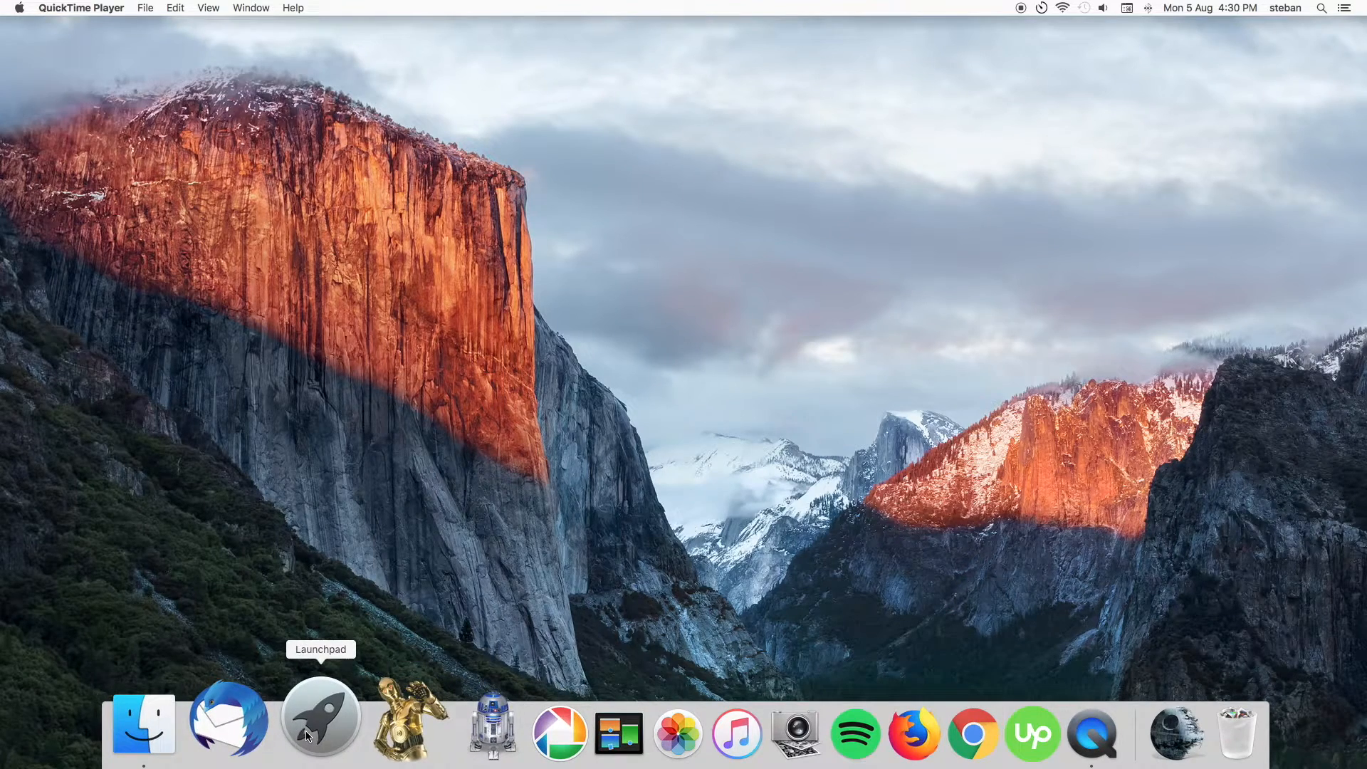
Step: Reach the Energy Saver pane via the Apple menu's System Preferences
click(306, 731)
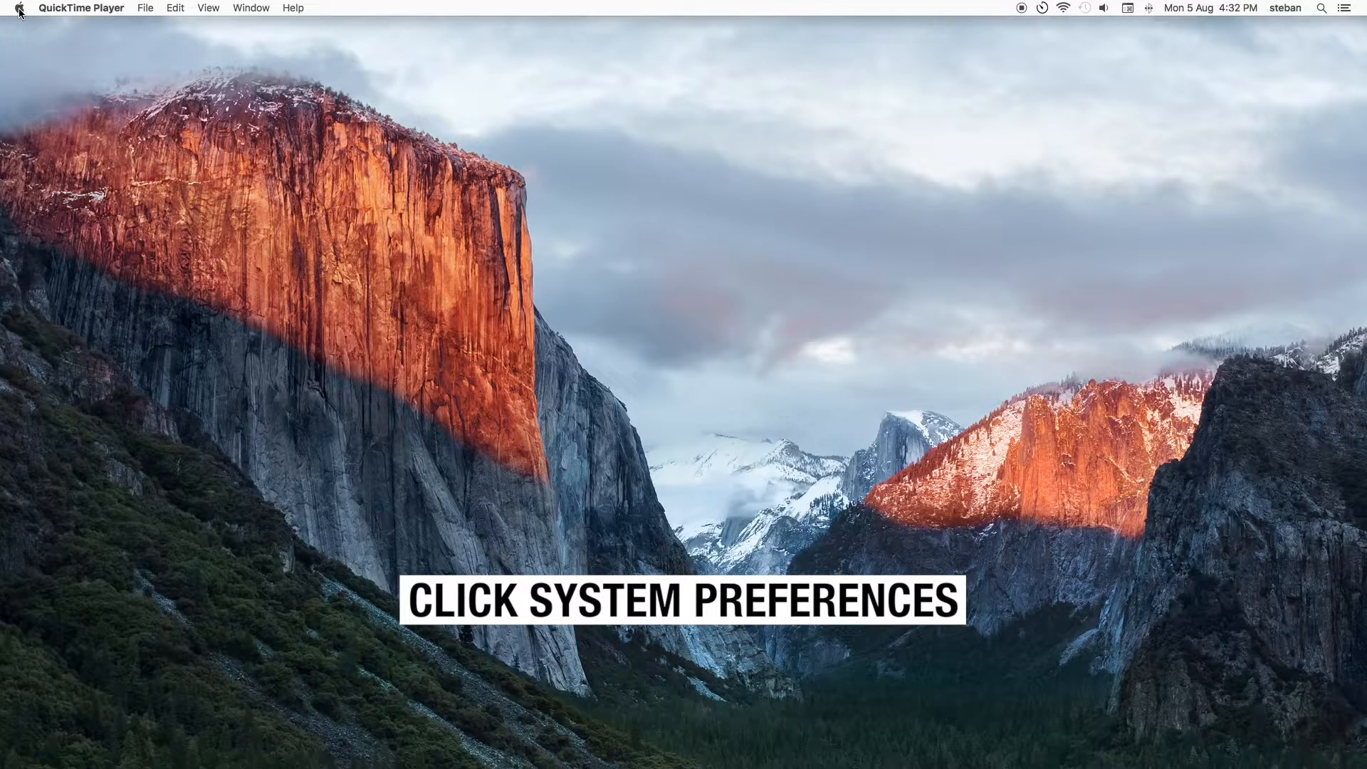
click(20, 8)
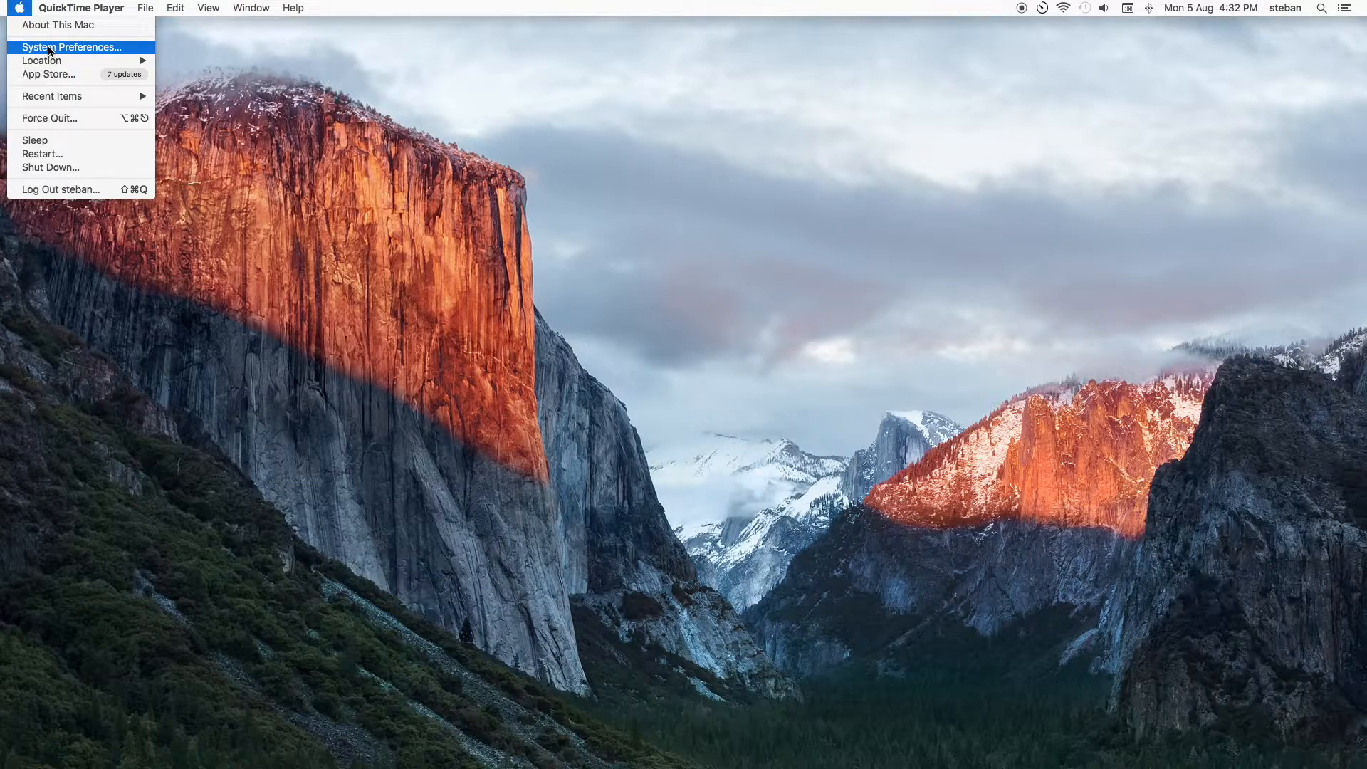
click(71, 47)
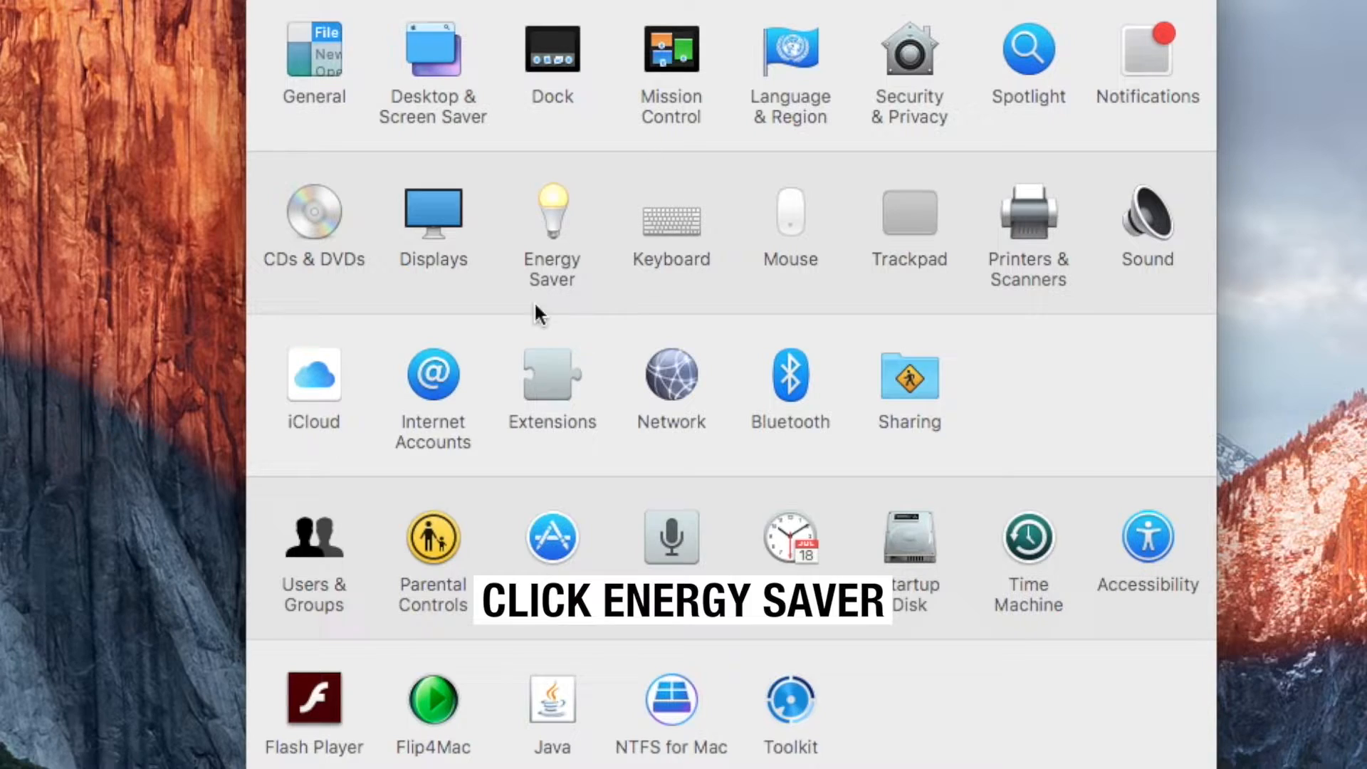
click(543, 221)
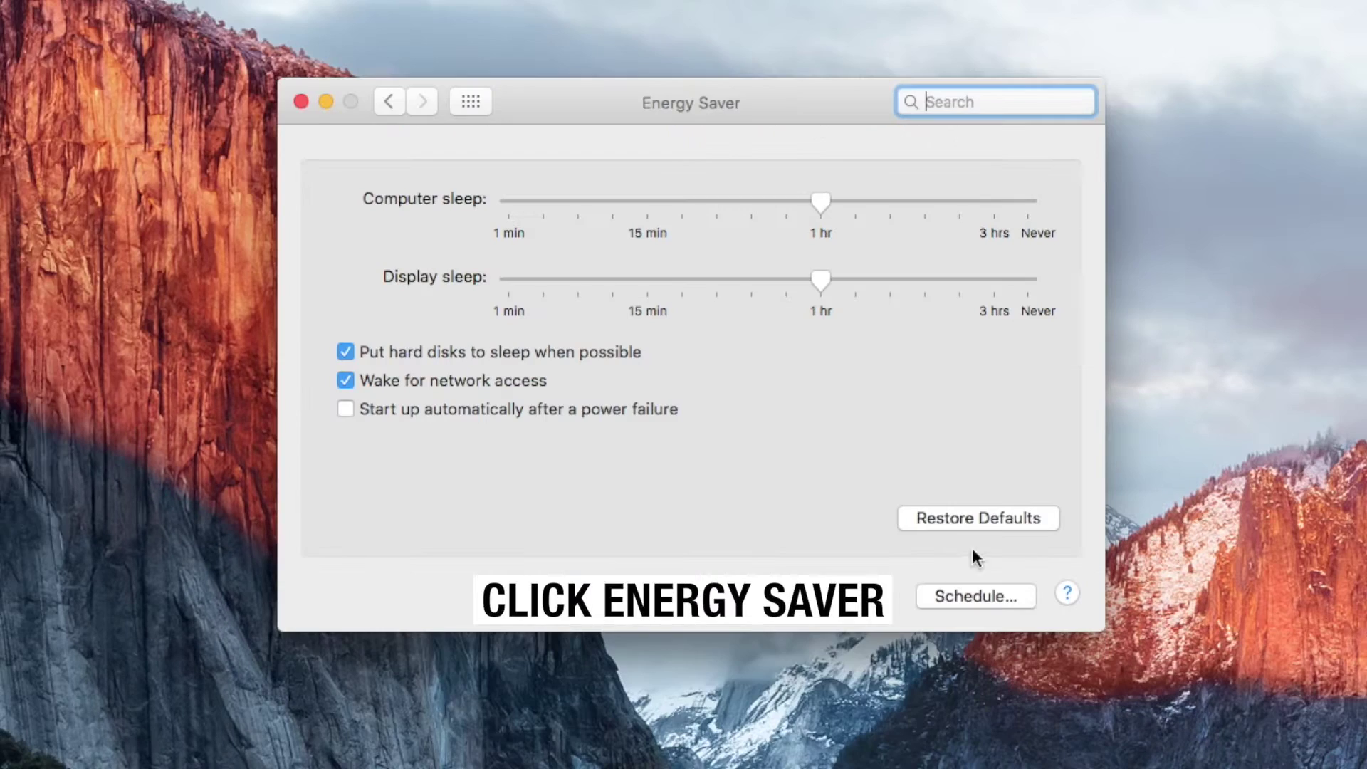
Step: In the Schedule sheet, keep start up or wake Every Day and the second event as Sleep, Every Day
click(966, 599)
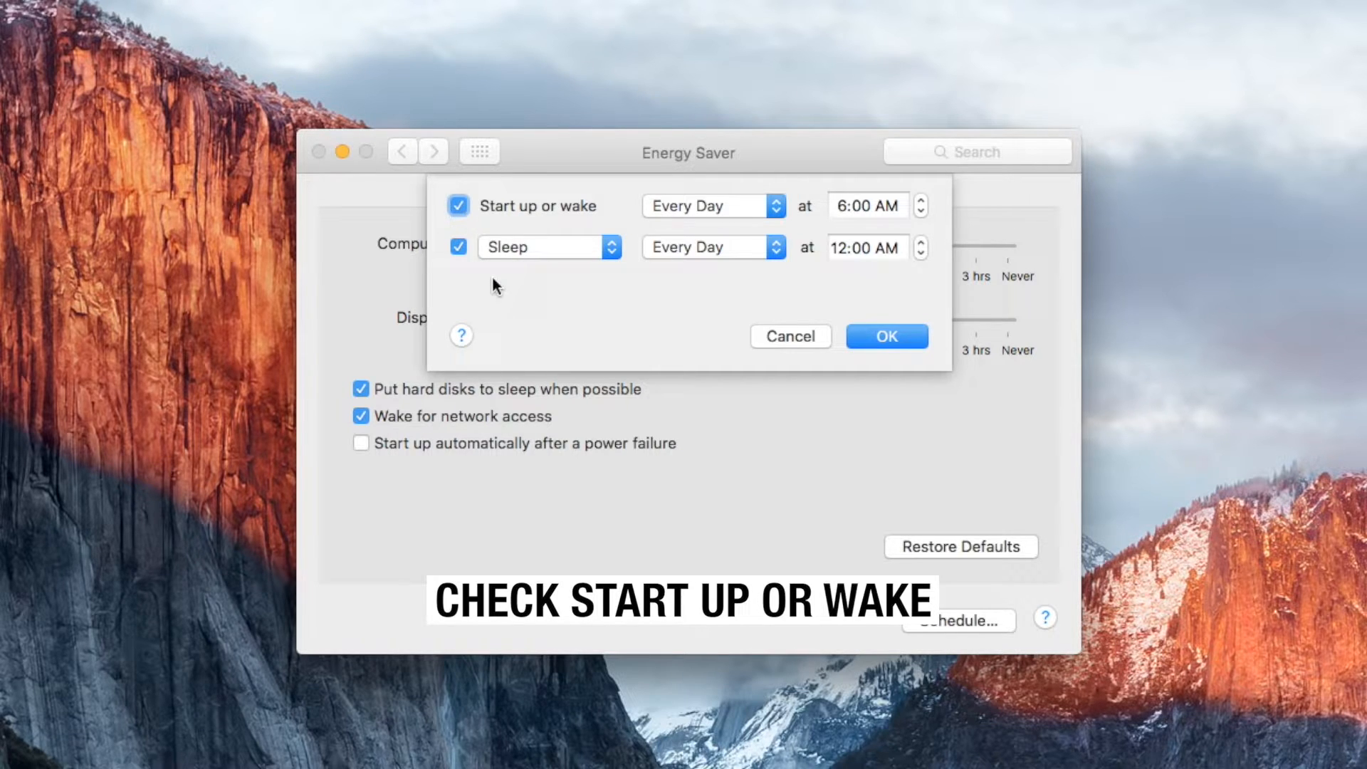
click(775, 205)
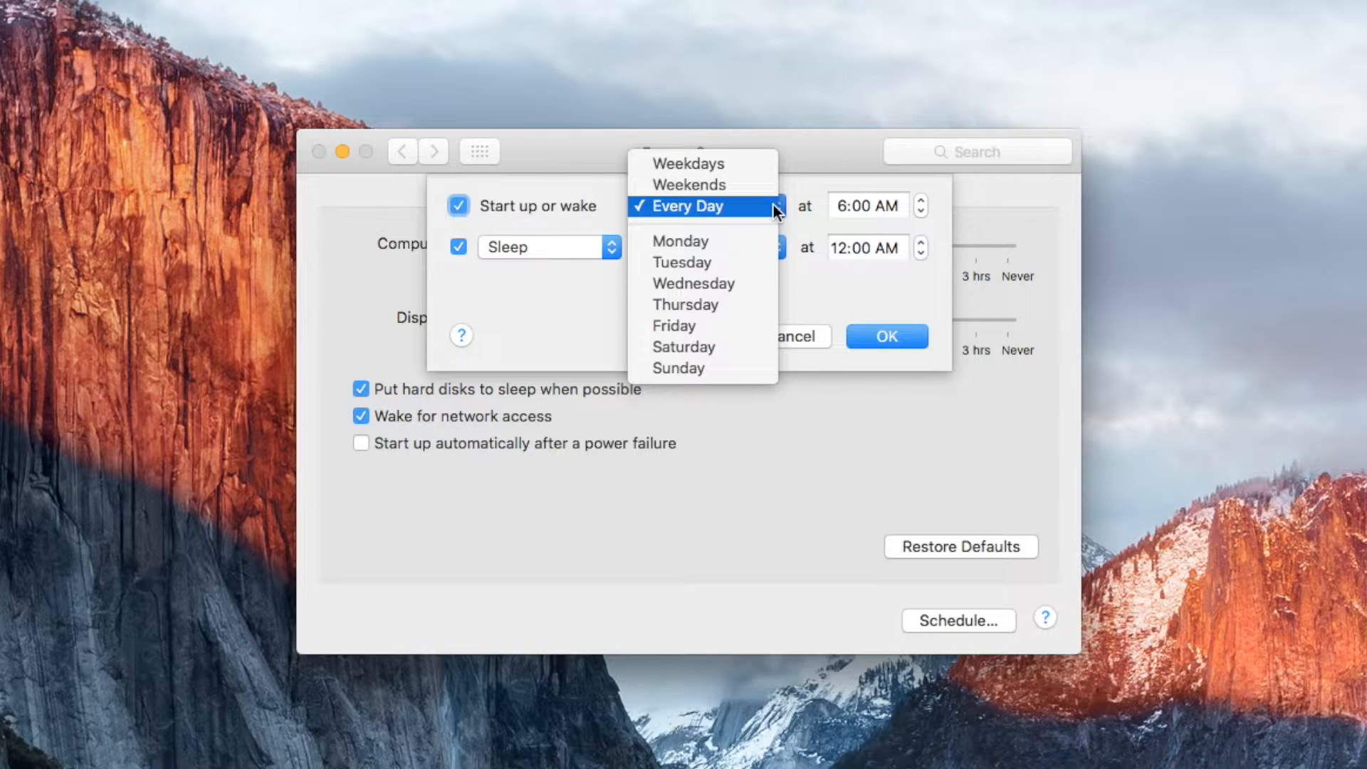
click(774, 205)
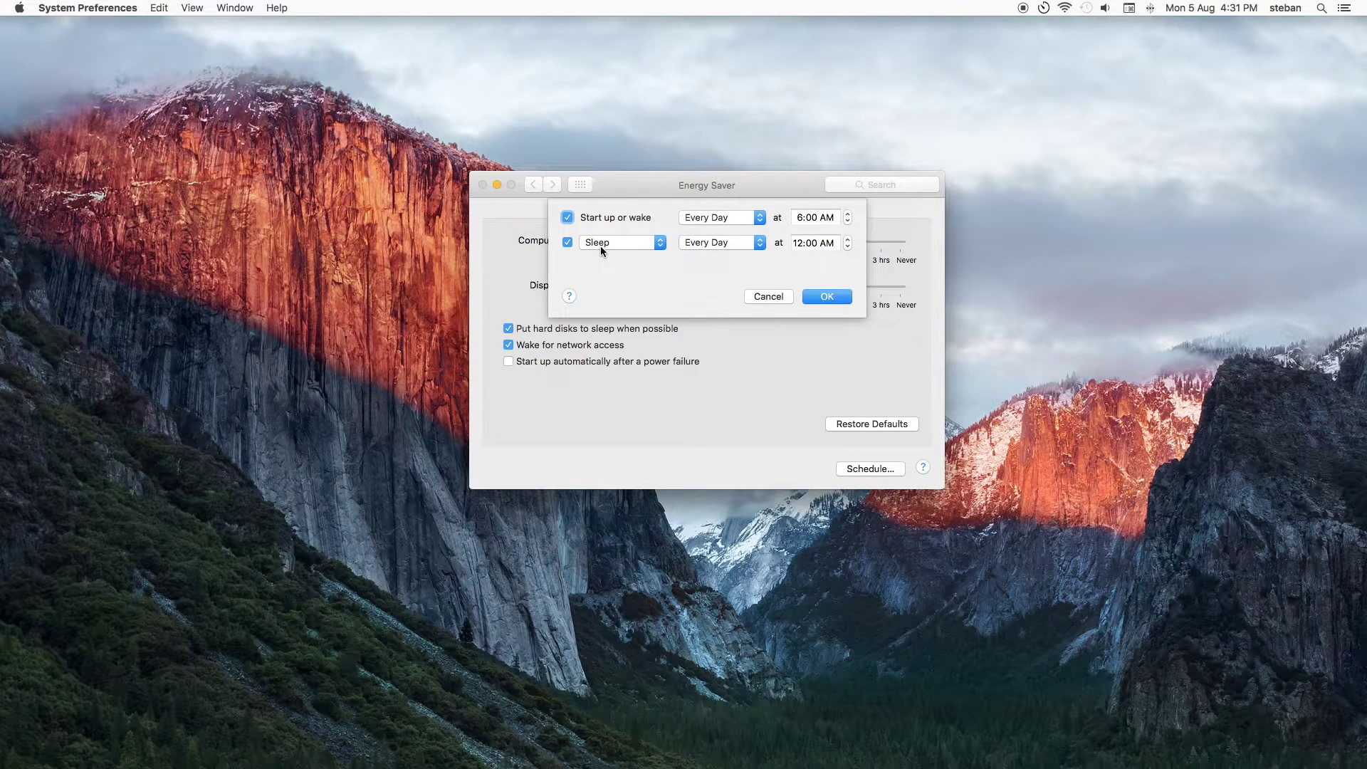
click(600, 246)
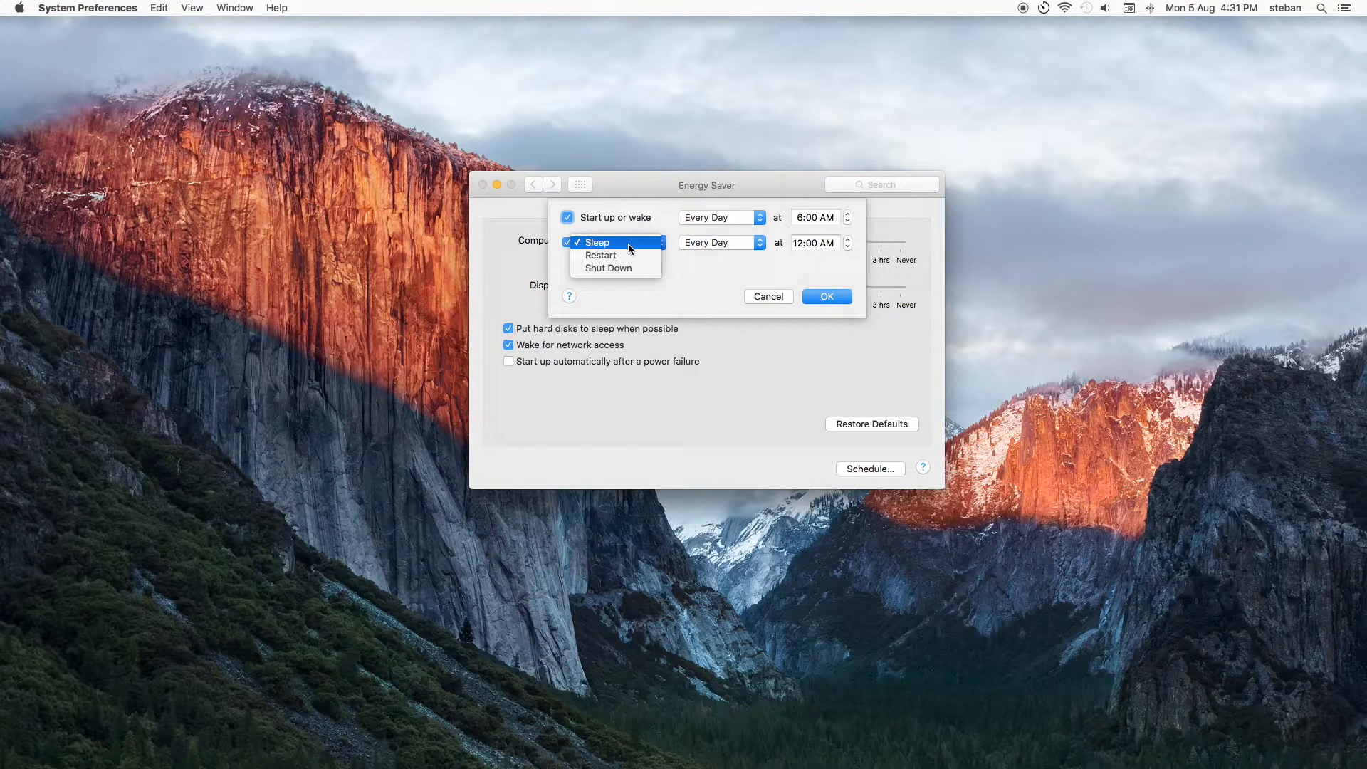
click(629, 244)
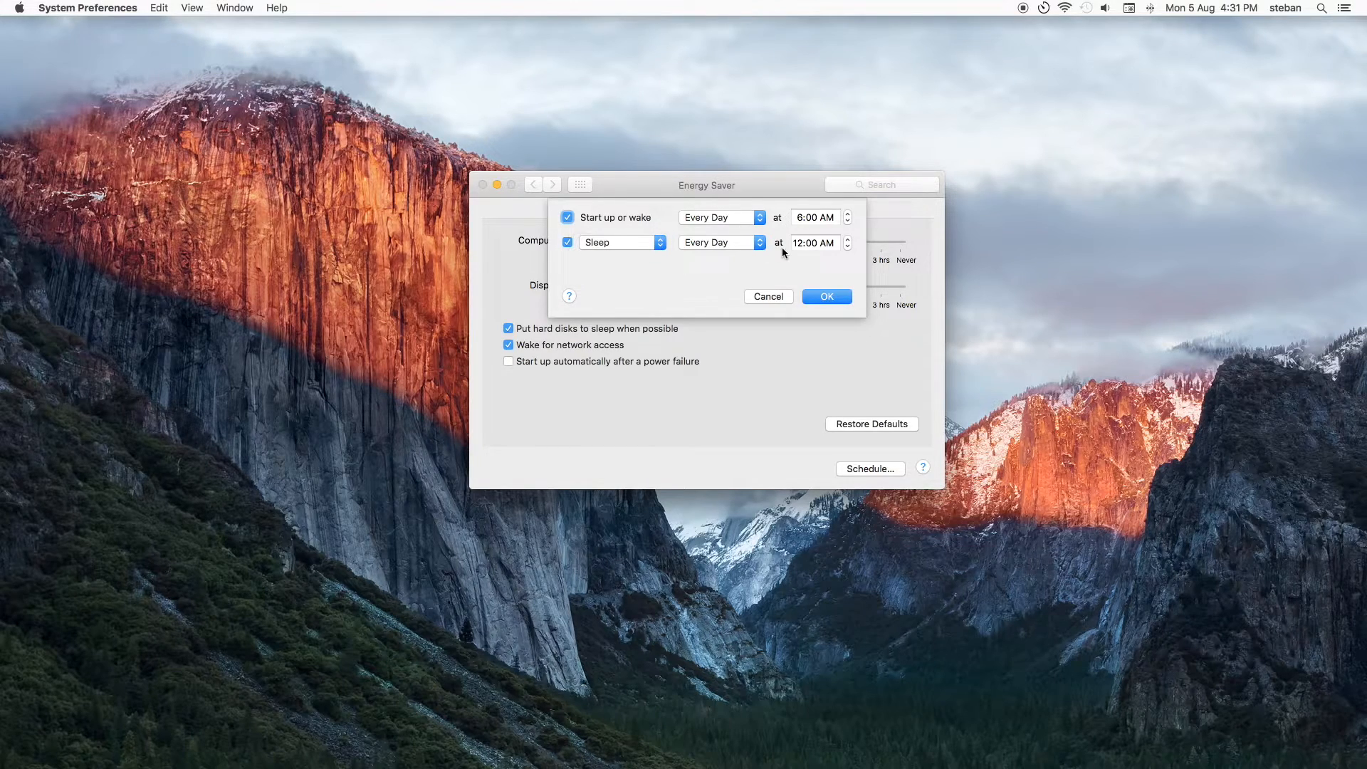
click(762, 242)
click(737, 243)
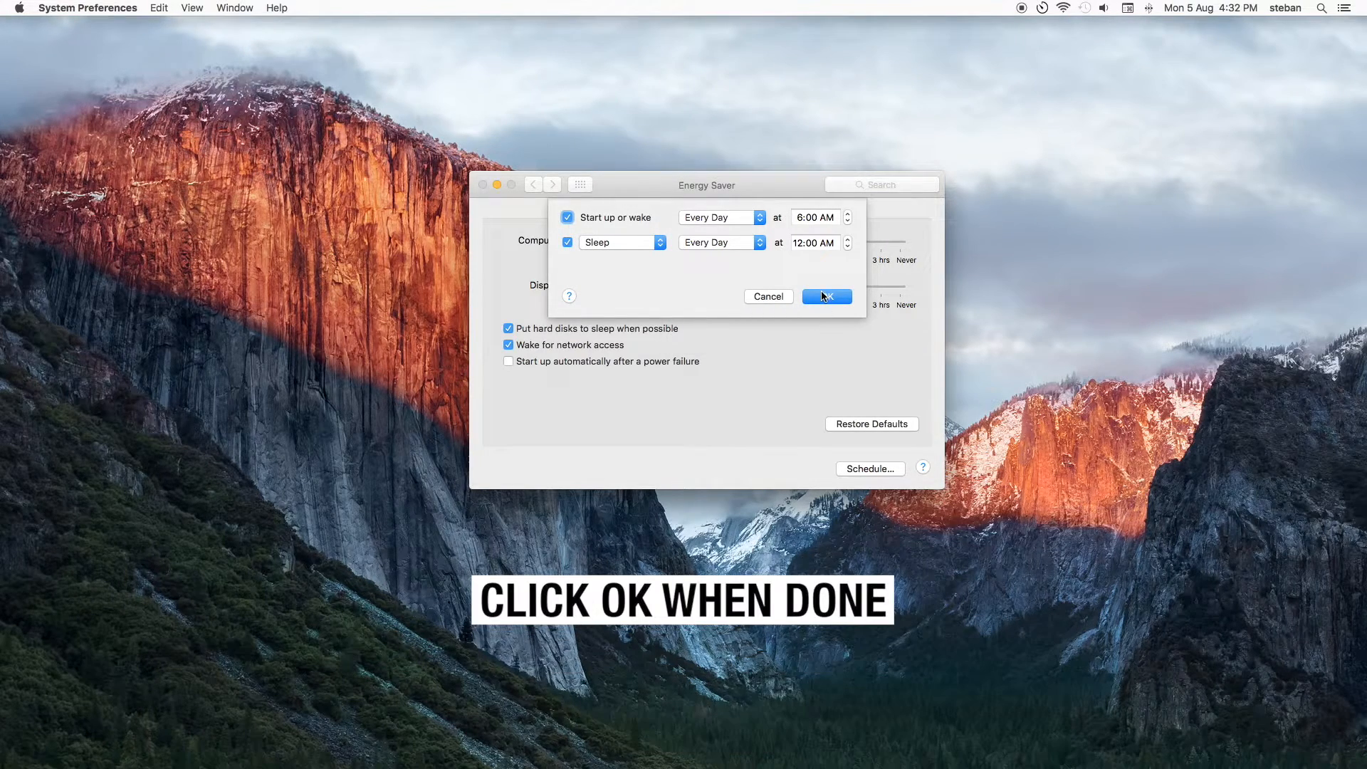
click(824, 298)
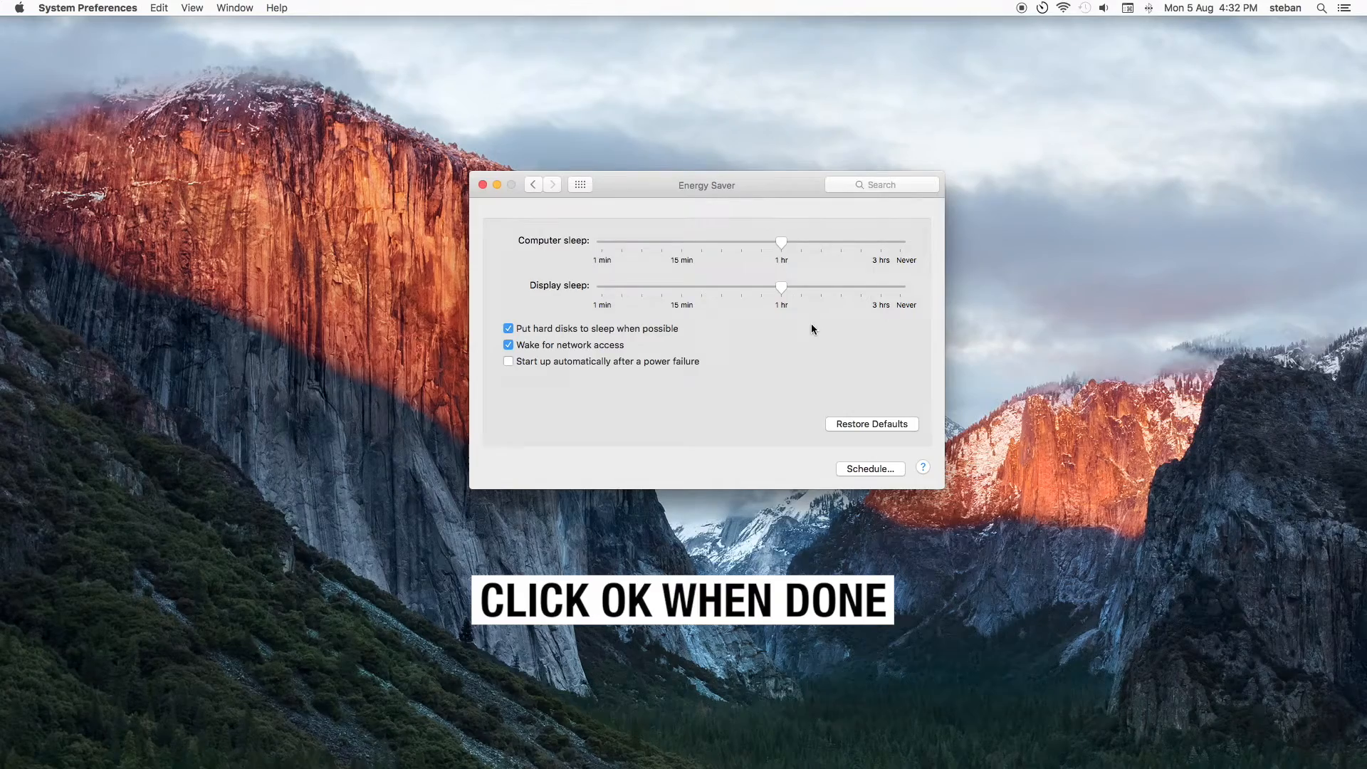